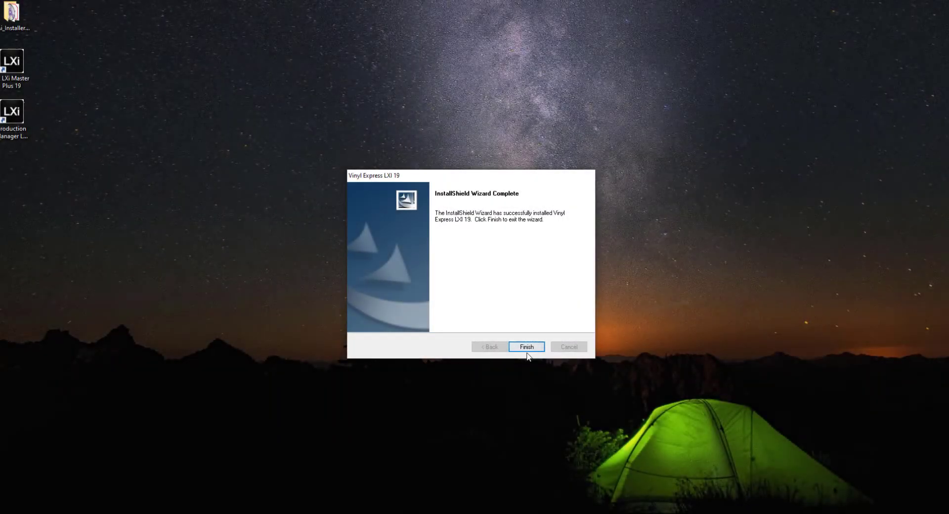
# Finish the Vinyl Express LXi 19 installation and close the InstallShield wizard
pyautogui.click(525, 346)
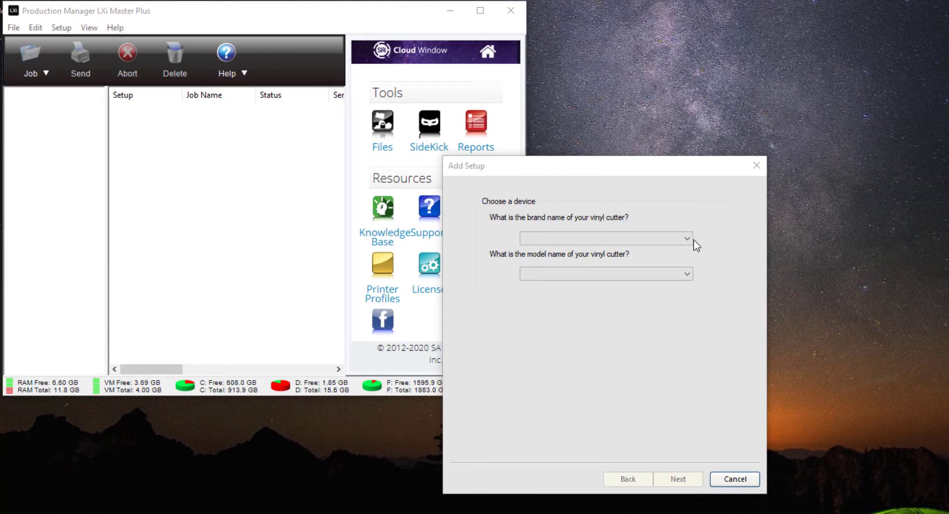
# Choose MUSE as the cutter brand and M15 as its model in Add Setup
pyautogui.click(692, 241)
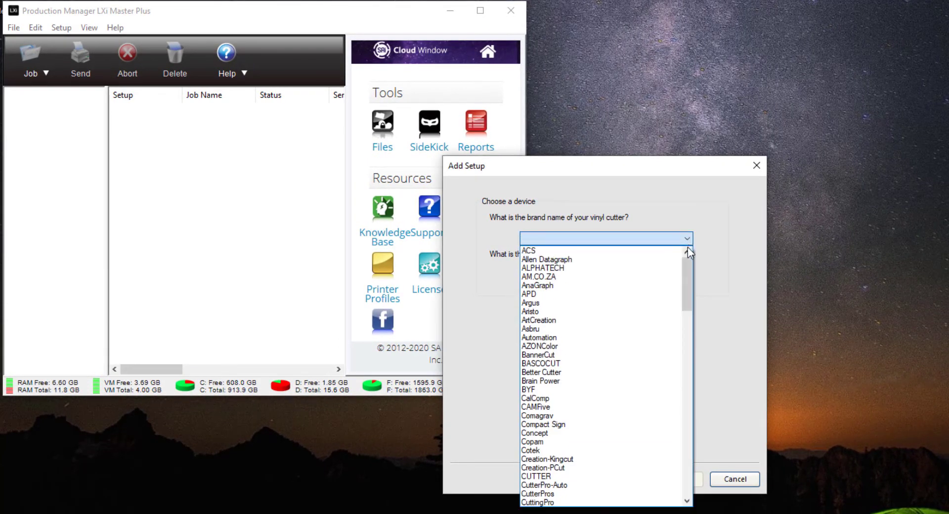
pyautogui.moveTo(687, 269); pyautogui.dragTo(672, 366)
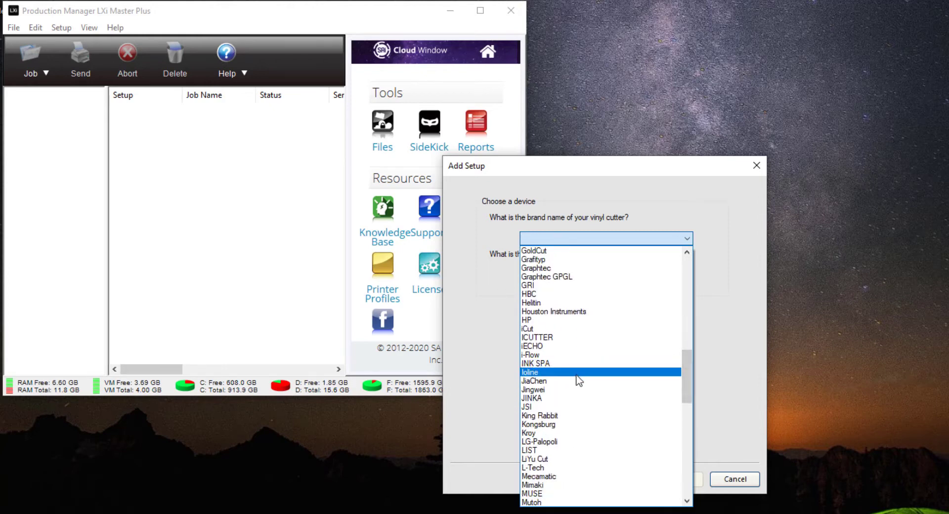
pyautogui.scroll(-1, 571, 377)
pyautogui.scroll(3, 571, 377)
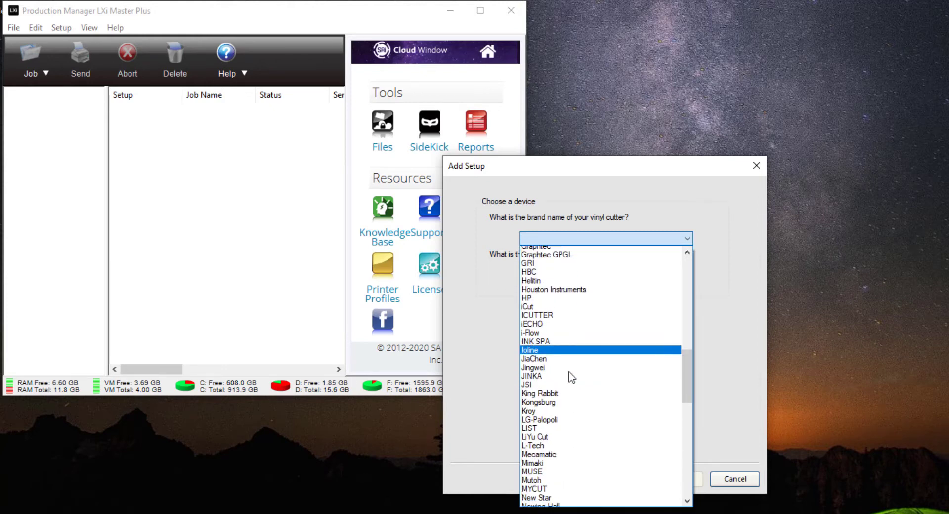
pyautogui.scroll(1, 576, 381)
pyautogui.scroll(-4, 574, 380)
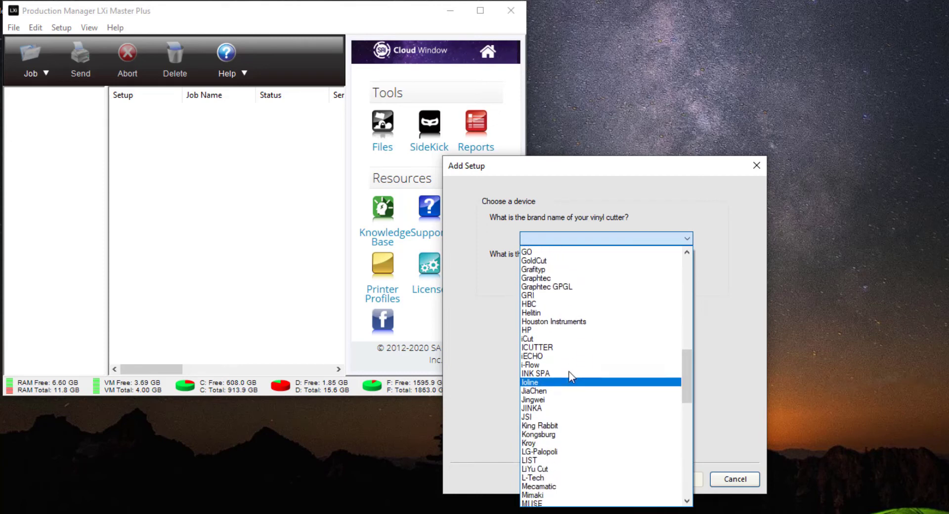
pyautogui.click(549, 440)
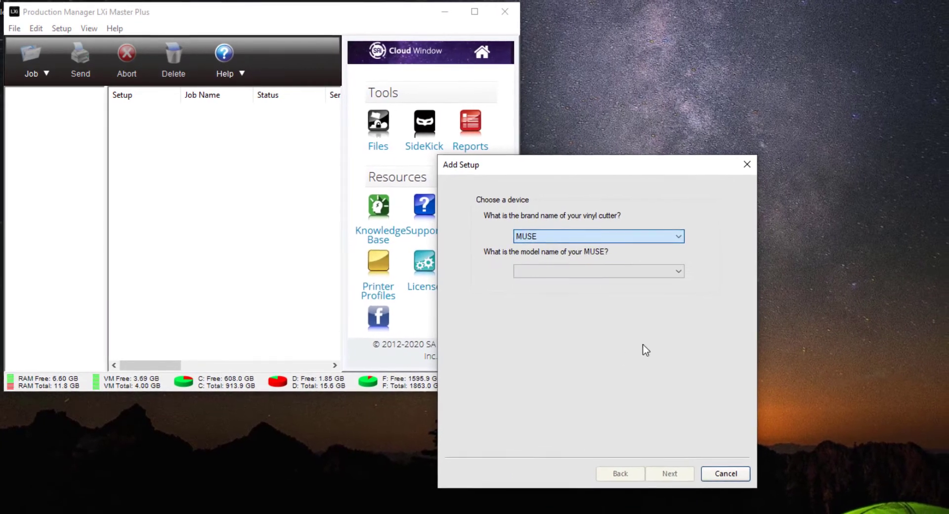
pyautogui.click(668, 270)
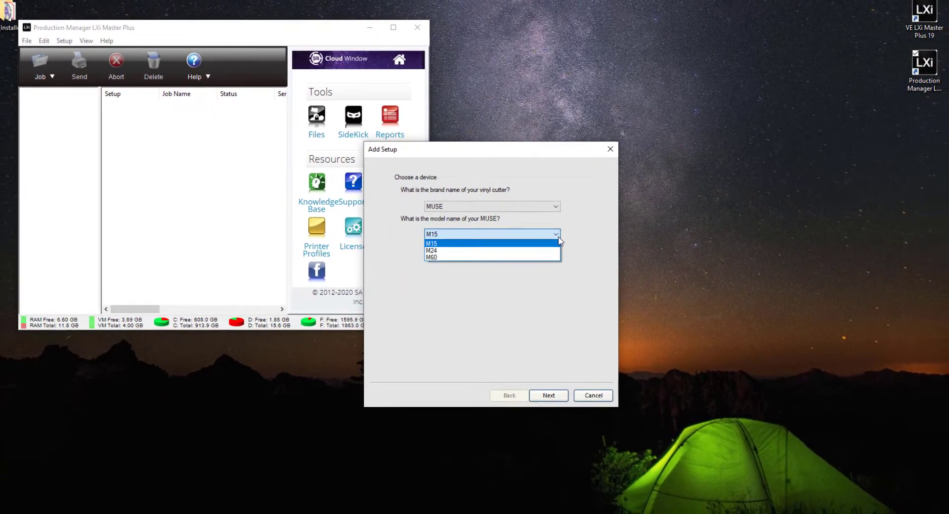
pyautogui.click(520, 235)
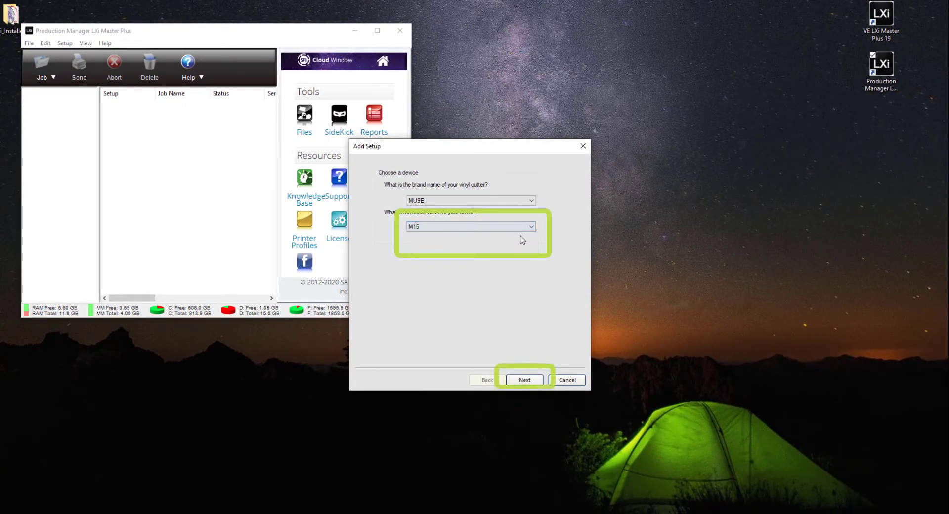
# Connect the M15 setup through USB_Printer_1 and finish adding it
pyautogui.click(531, 381)
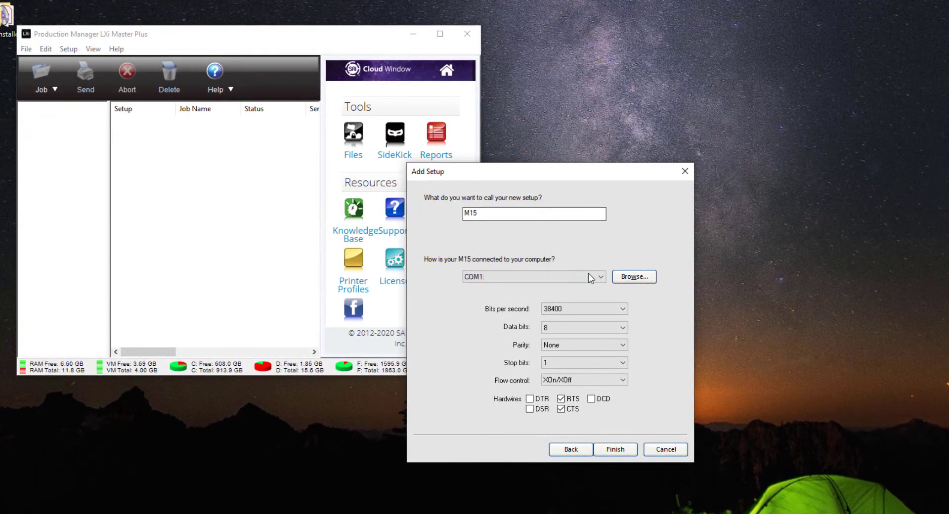
pyautogui.click(605, 281)
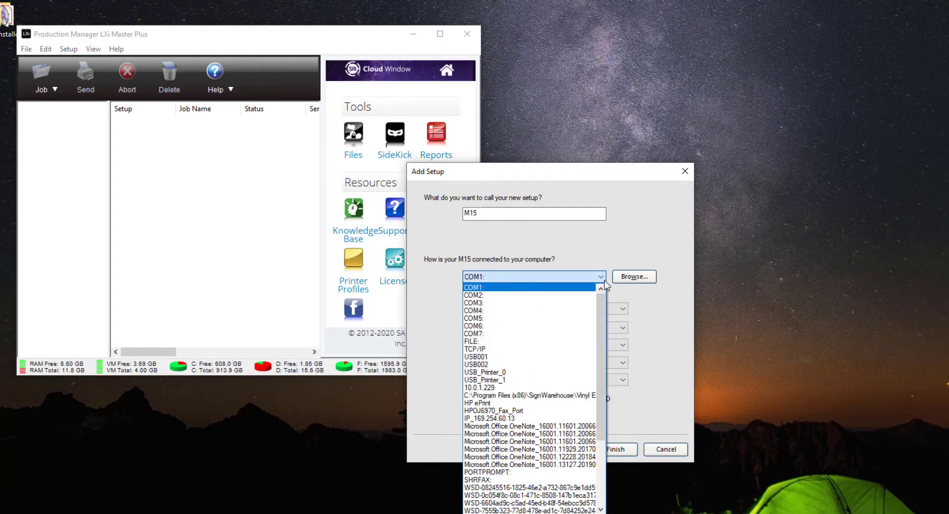
pyautogui.click(519, 380)
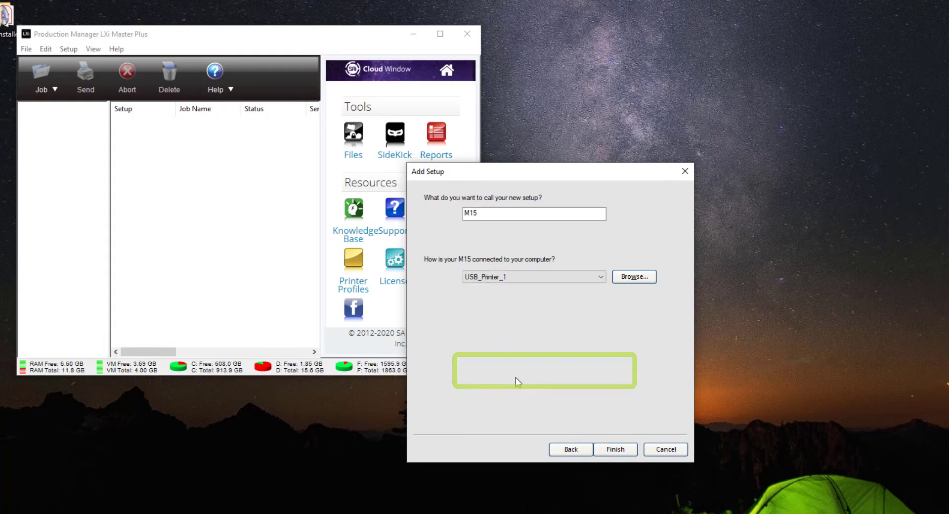
pyautogui.click(615, 449)
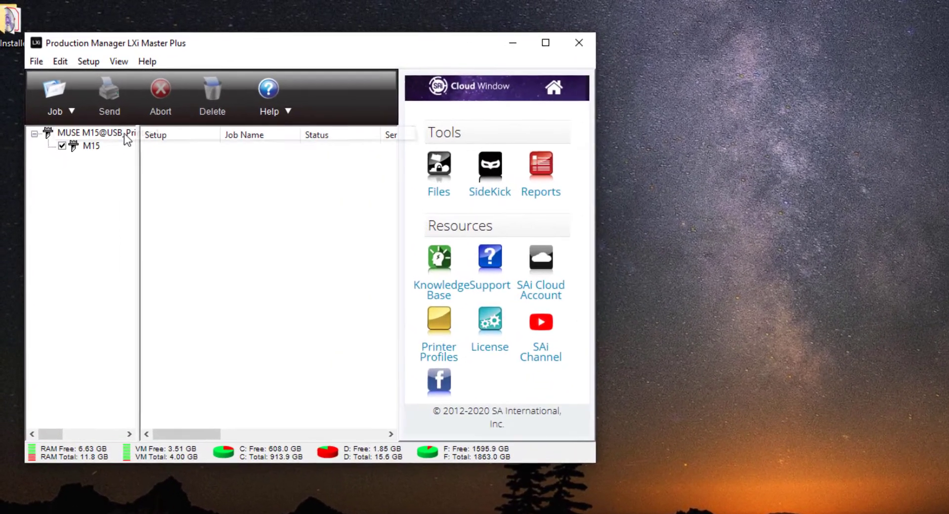
# Widen the setup tree to show MUSE M15@USB_Printer_1 fully, then send it a Test Cut
pyautogui.moveTo(140, 147); pyautogui.dragTo(213, 153)
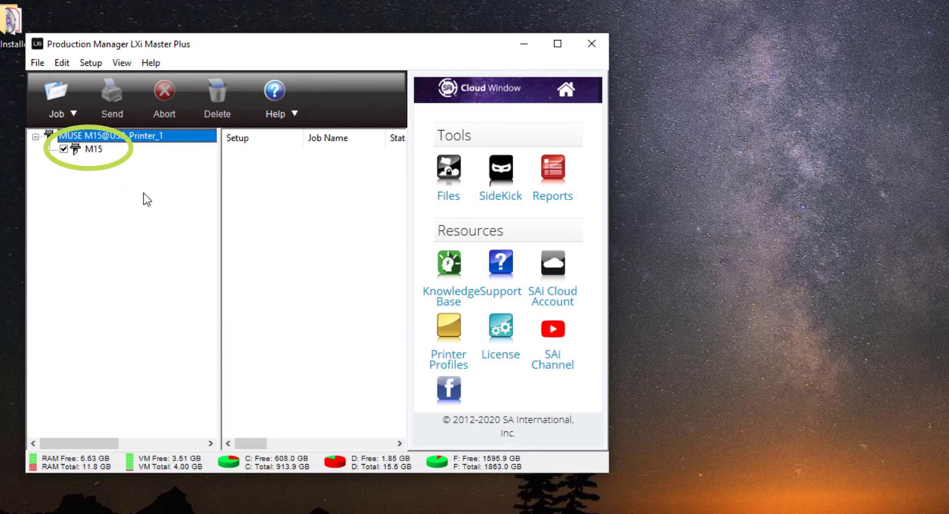
pyautogui.click(95, 149)
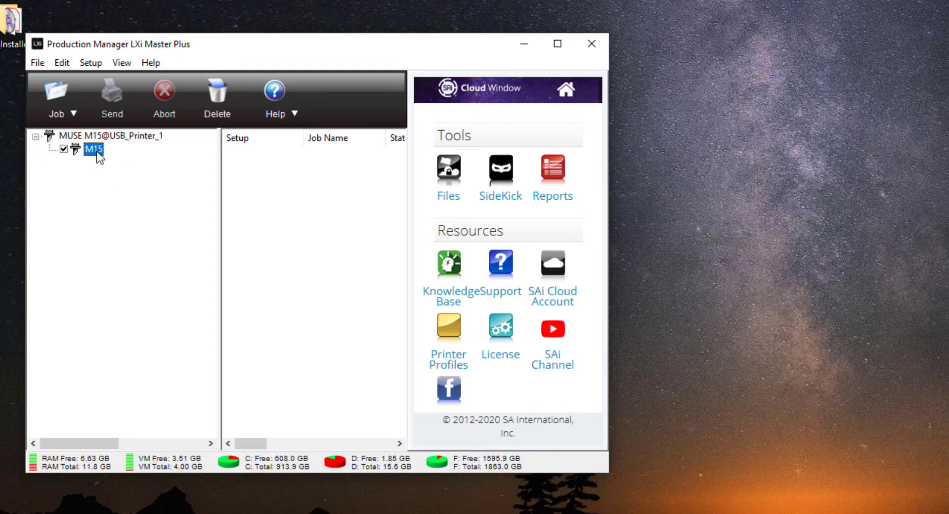
pyautogui.rightClick(99, 157)
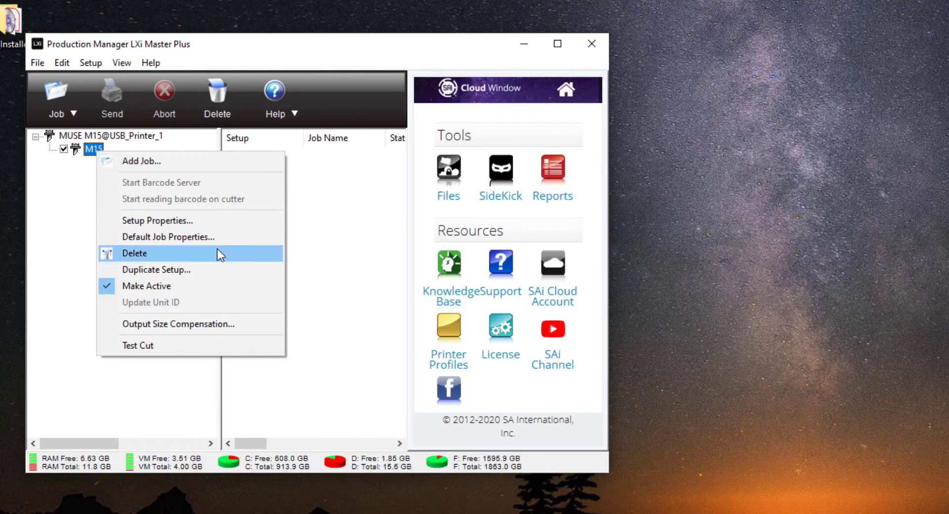
pyautogui.click(166, 345)
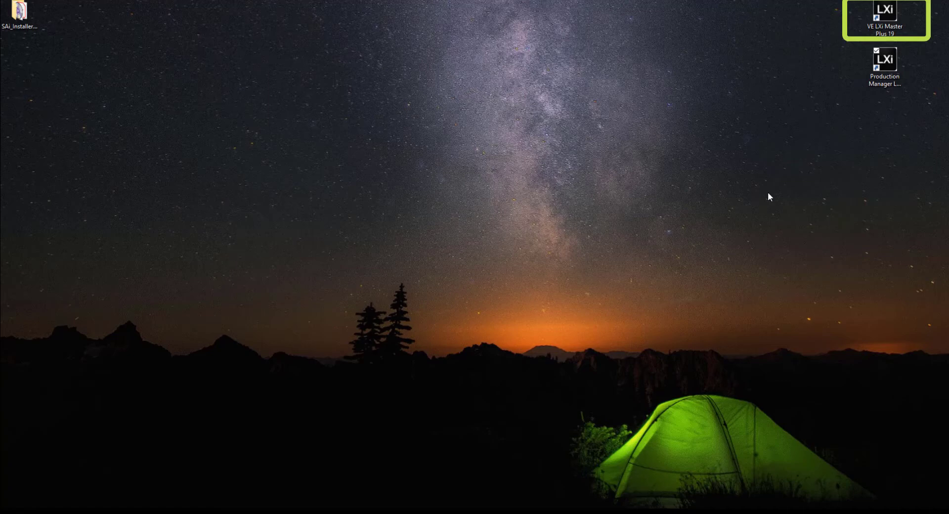
# Launch VE LXi Master Plus 19 from its desktop shortcut
pyautogui.doubleClick(885, 19)
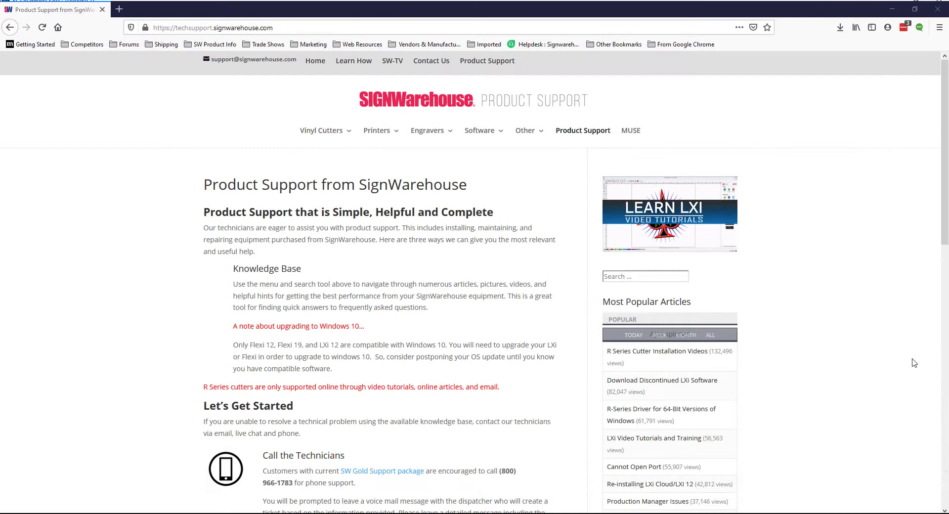
# Go via LXi Cloud / LXi 12 to the LXi Video Tutorials and Training page and scroll its chapters
pyautogui.moveTo(475, 132)
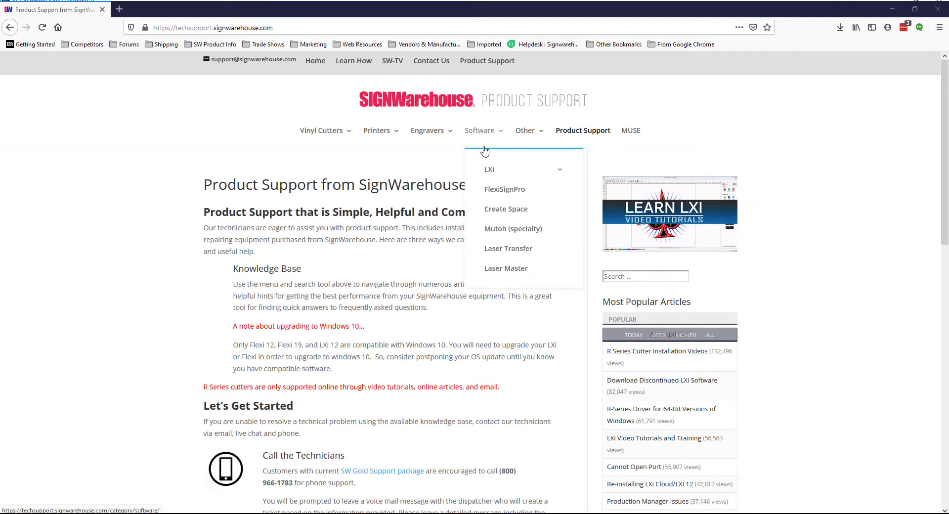
pyautogui.moveTo(494, 171)
pyautogui.click(620, 172)
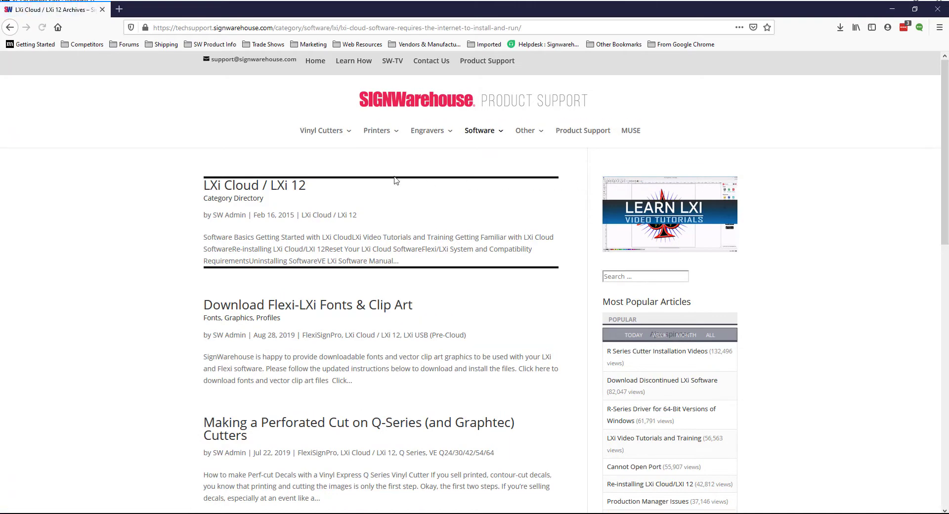
pyautogui.click(297, 188)
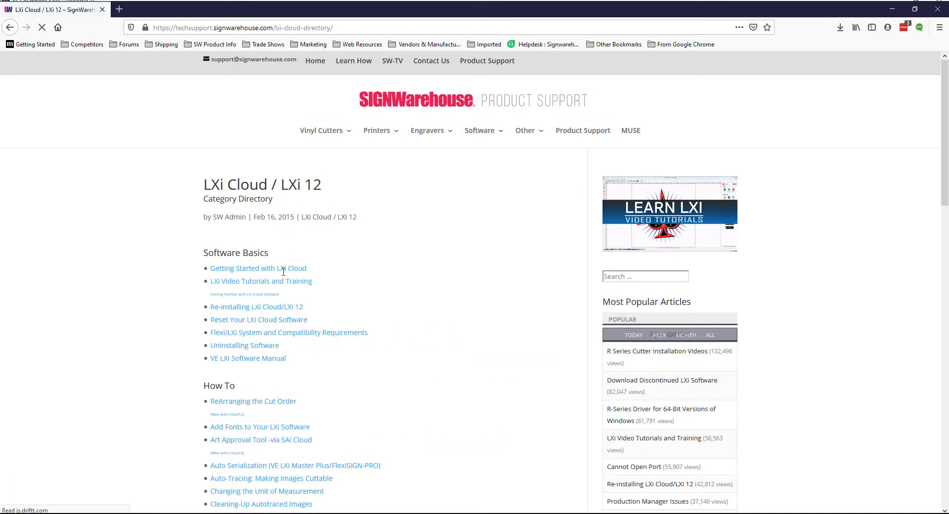
pyautogui.click(291, 282)
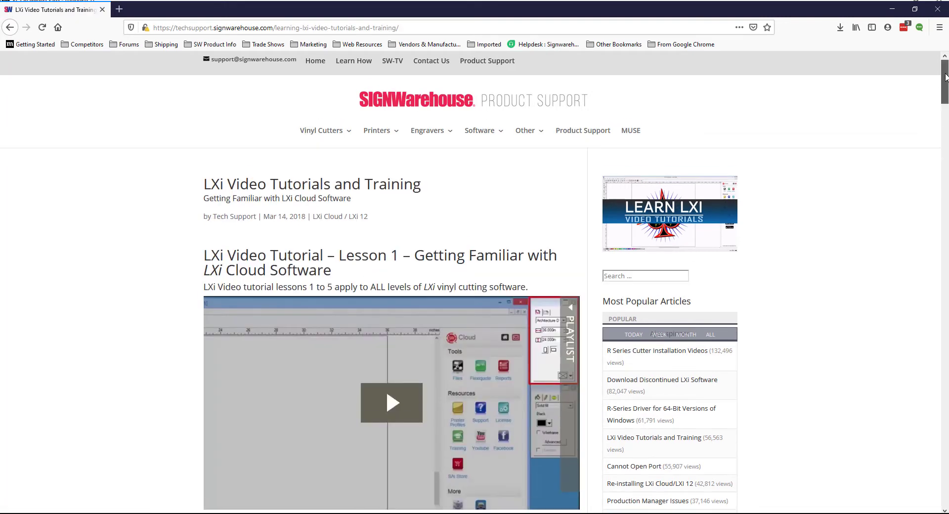
pyautogui.moveTo(945, 76); pyautogui.dragTo(947, 177)
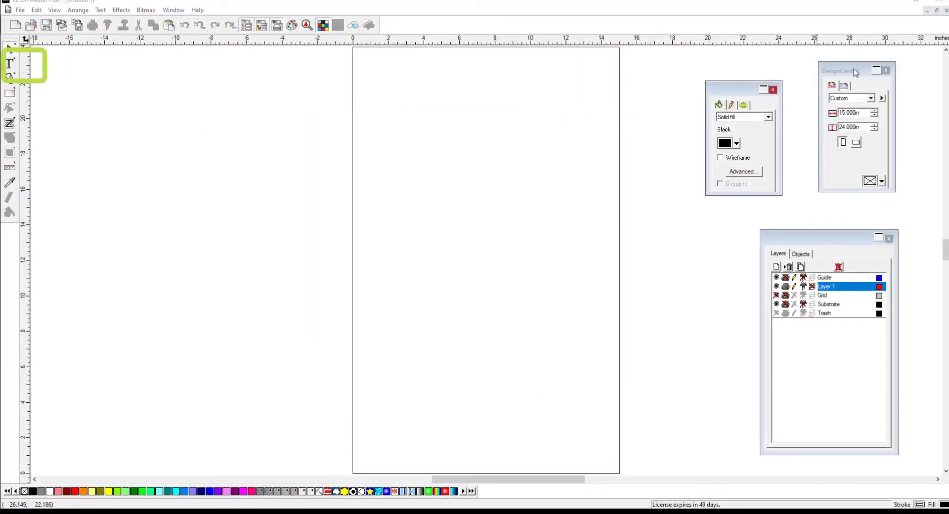
# Add the text 'my new cutter!' near the page's upper left
pyautogui.click(10, 64)
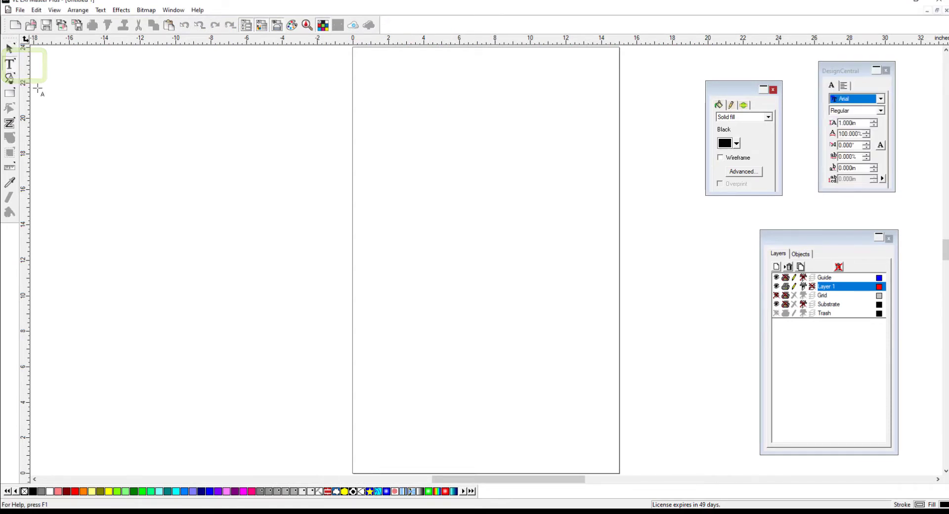
pyautogui.click(388, 167)
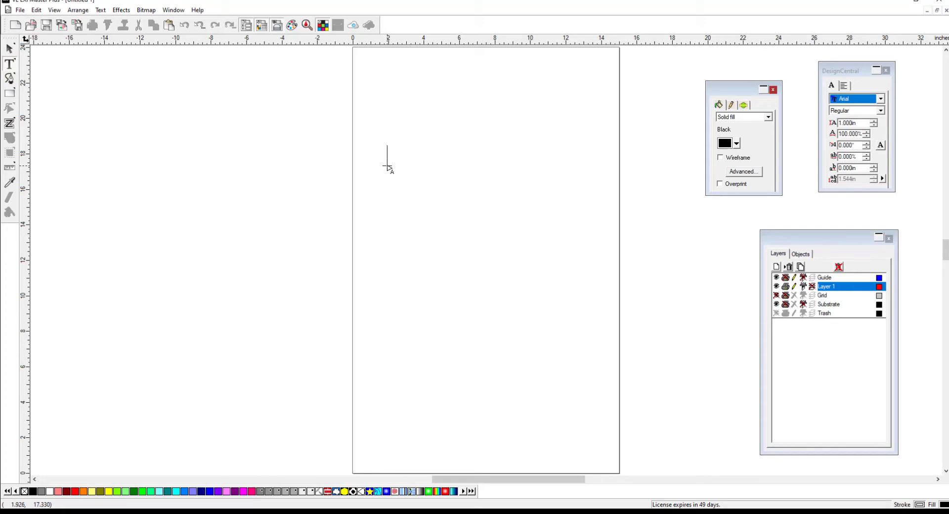
pyautogui.write('m')
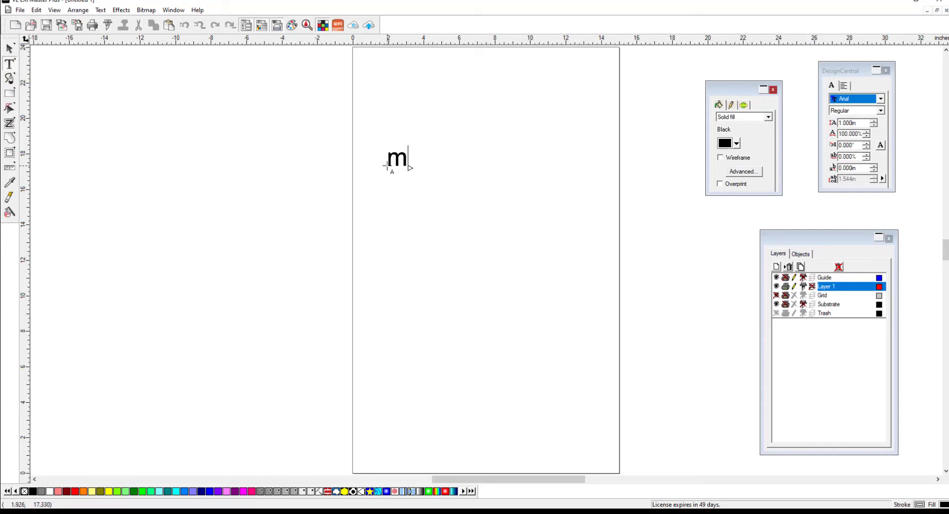
pyautogui.write('y new cutter!')
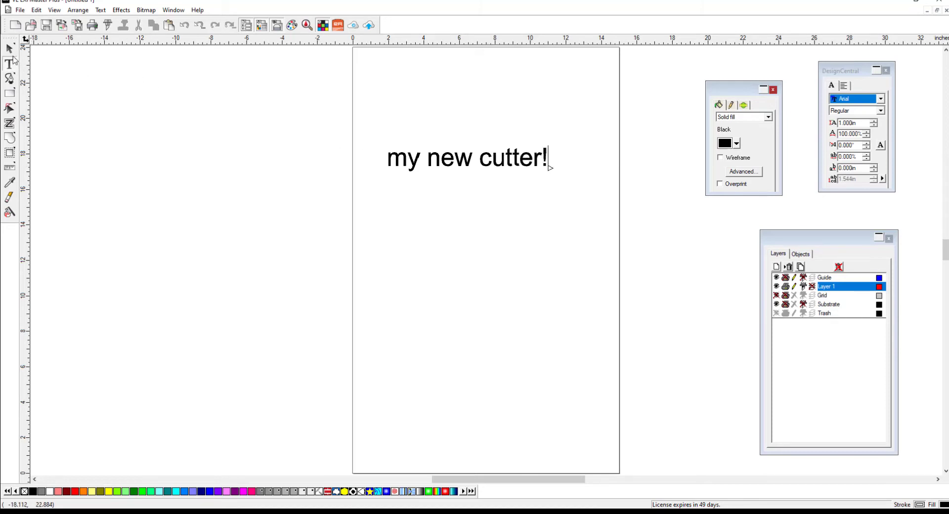
# Enlarge the text to about 11.4 inches wide and move it slightly higher
pyautogui.click(14, 52)
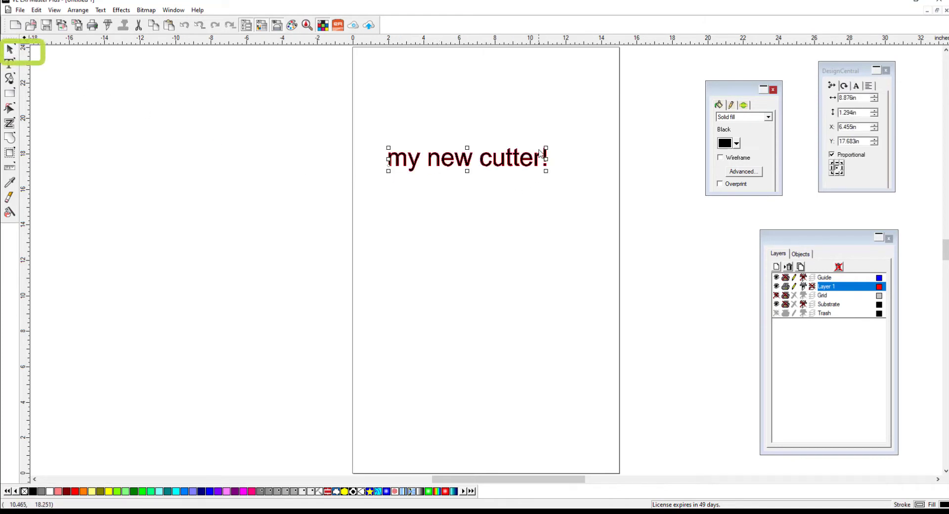
pyautogui.moveTo(546, 148); pyautogui.dragTo(591, 141)
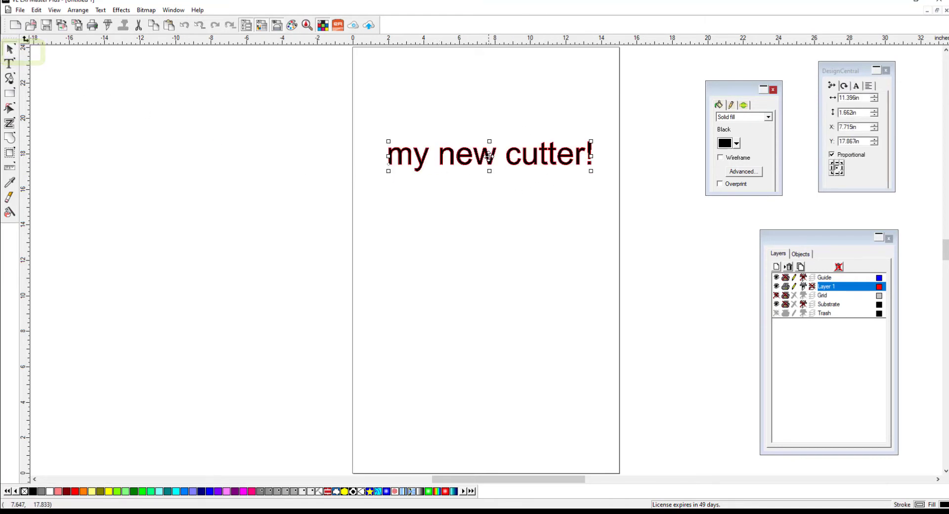
pyautogui.moveTo(489, 157); pyautogui.dragTo(488, 142)
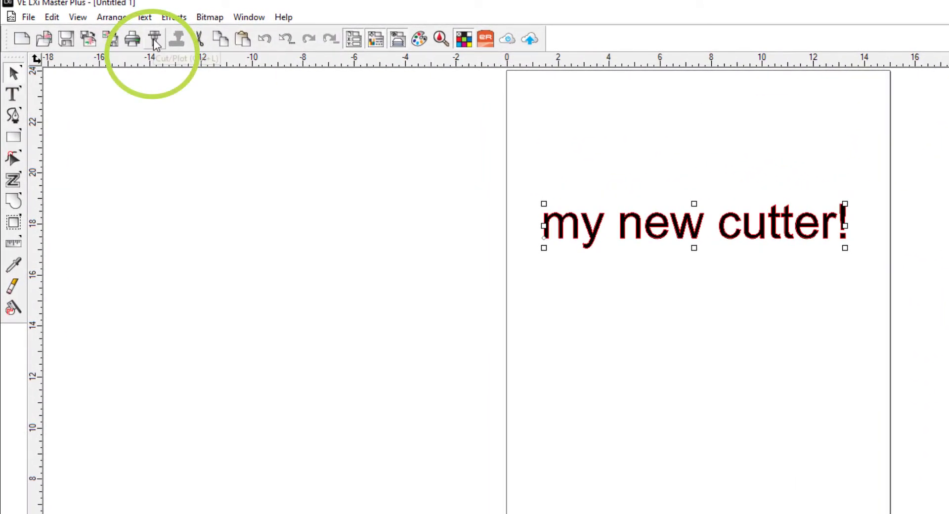
# Open the Cut/Plot settings for the text job on M15@USB_Printer_1
pyautogui.click(155, 39)
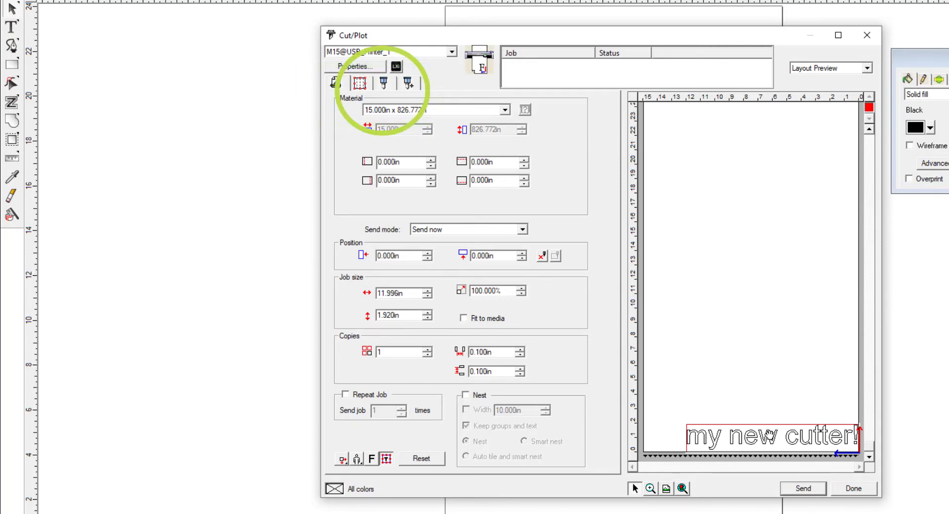
# On the Options page, edit Layer 1's driver options to reach Select Pass
pyautogui.click(388, 87)
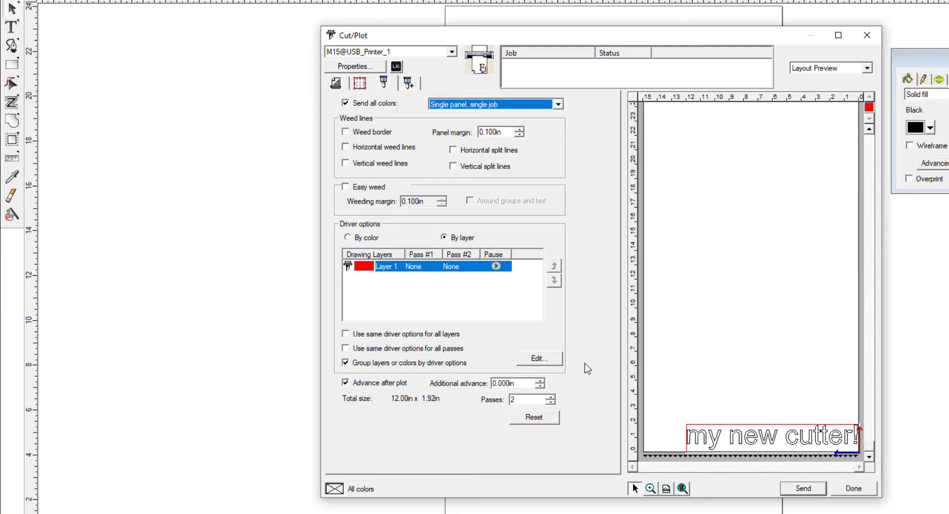
pyautogui.click(548, 364)
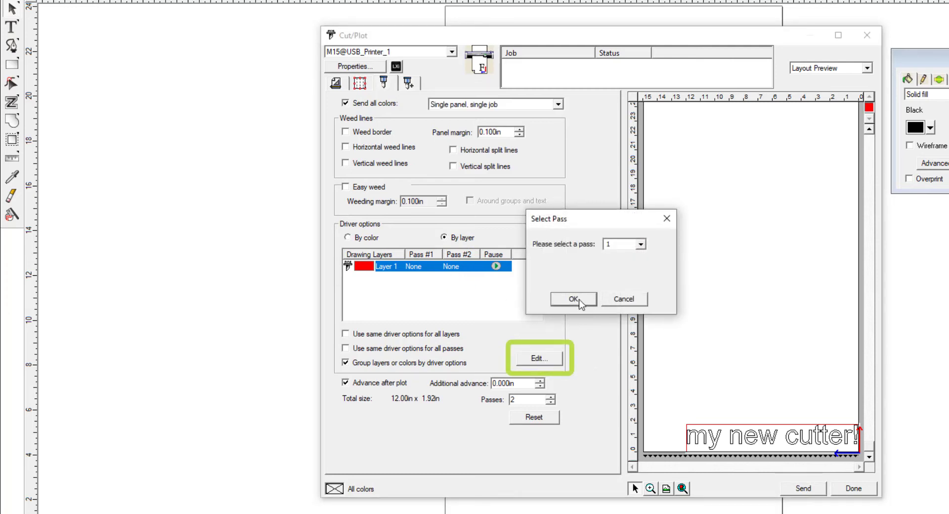
# For pass 1, try Cut Fast, Medium and Slow, then apply None as the before-job option
pyautogui.click(575, 299)
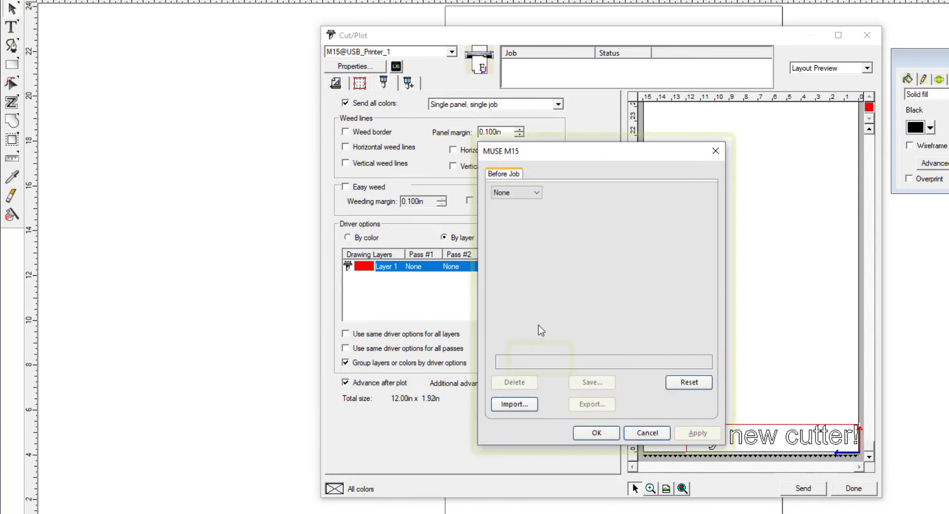
pyautogui.click(536, 193)
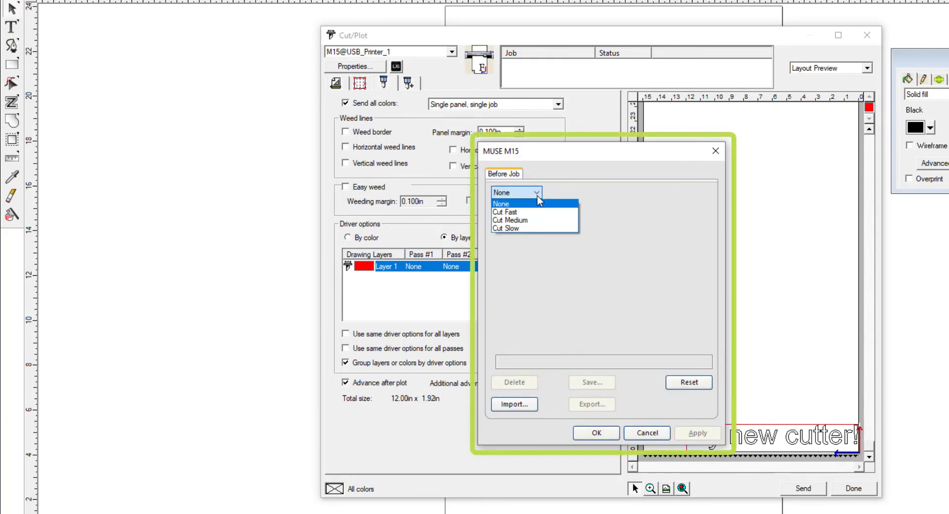
pyautogui.click(535, 212)
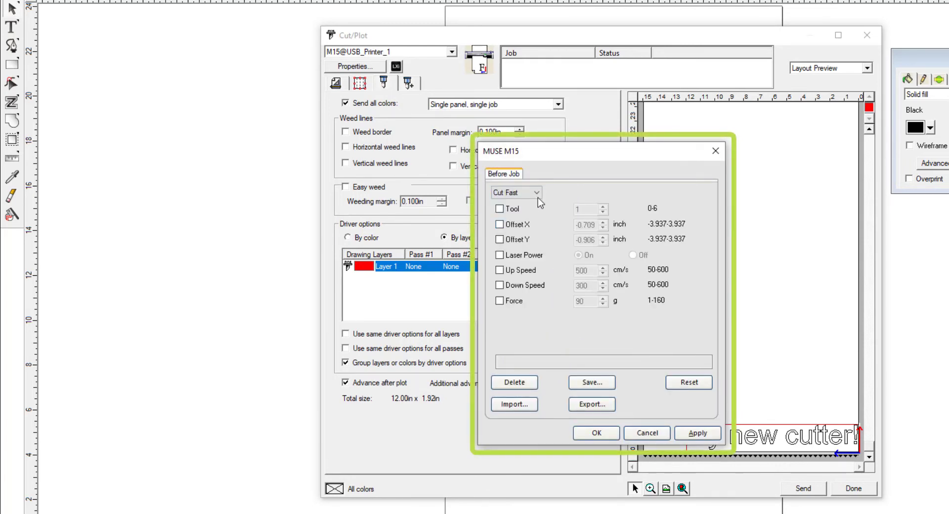
pyautogui.click(536, 194)
pyautogui.click(527, 221)
pyautogui.click(535, 192)
pyautogui.click(532, 228)
pyautogui.click(536, 192)
pyautogui.click(533, 205)
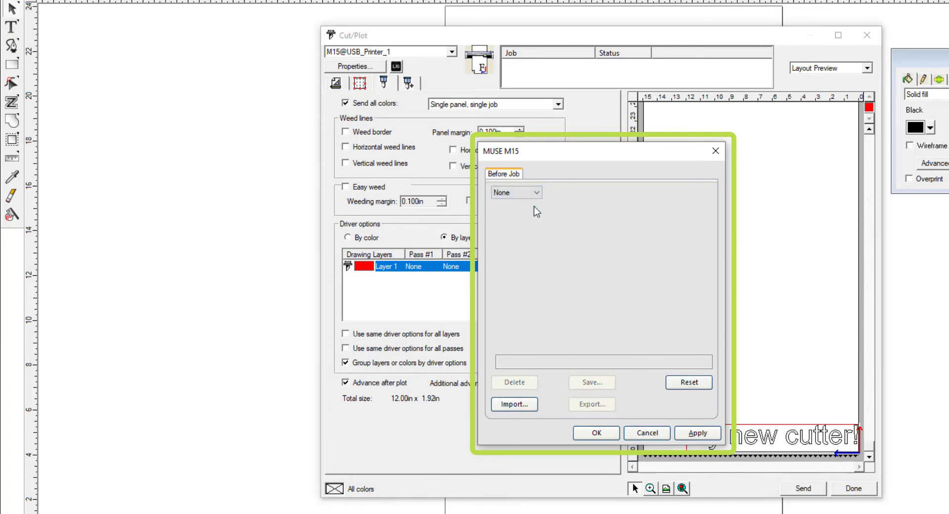
pyautogui.click(698, 433)
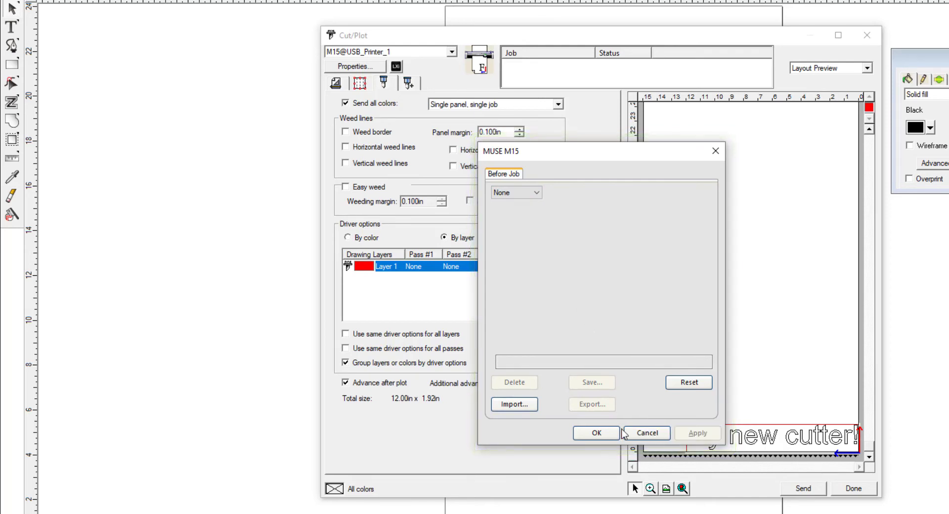
pyautogui.click(611, 434)
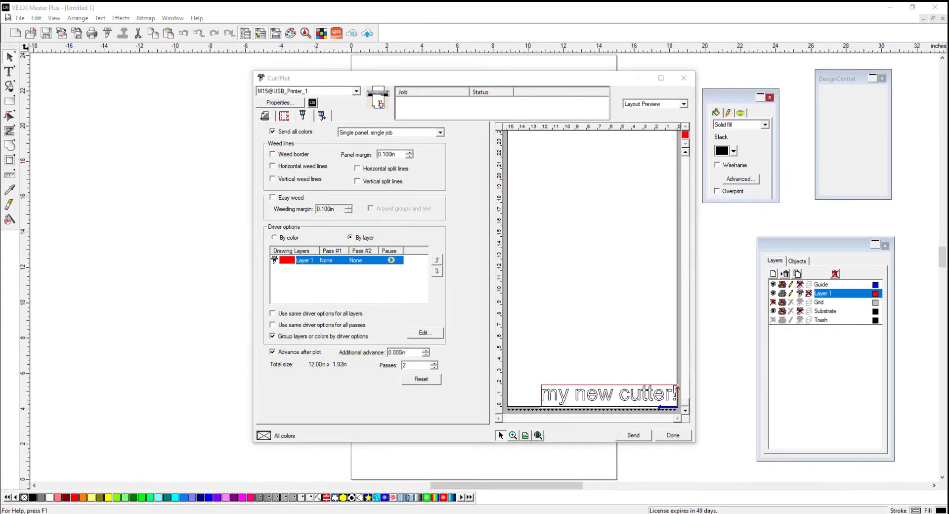
# In M15's Default Job Properties, set the Workflow 'After output' option to Hold
pyautogui.click(447, 497)
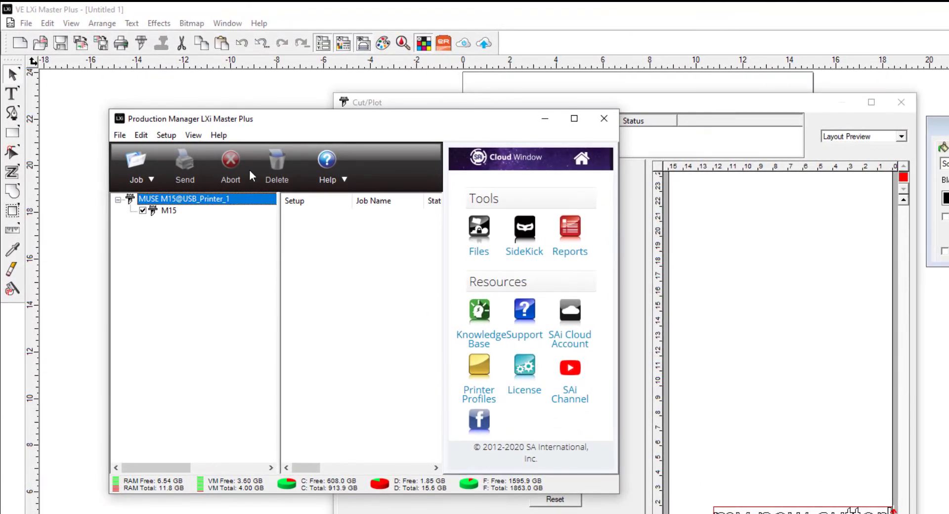
pyautogui.rightClick(168, 212)
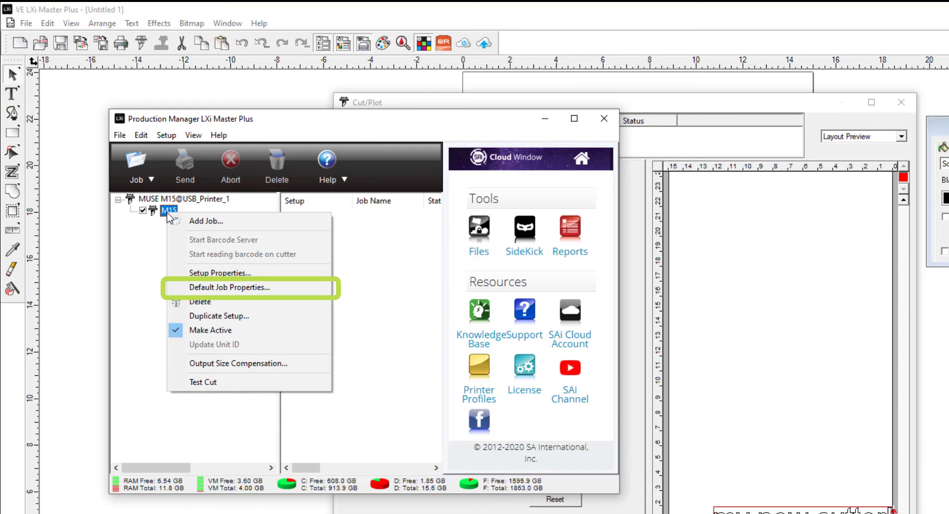
pyautogui.click(219, 288)
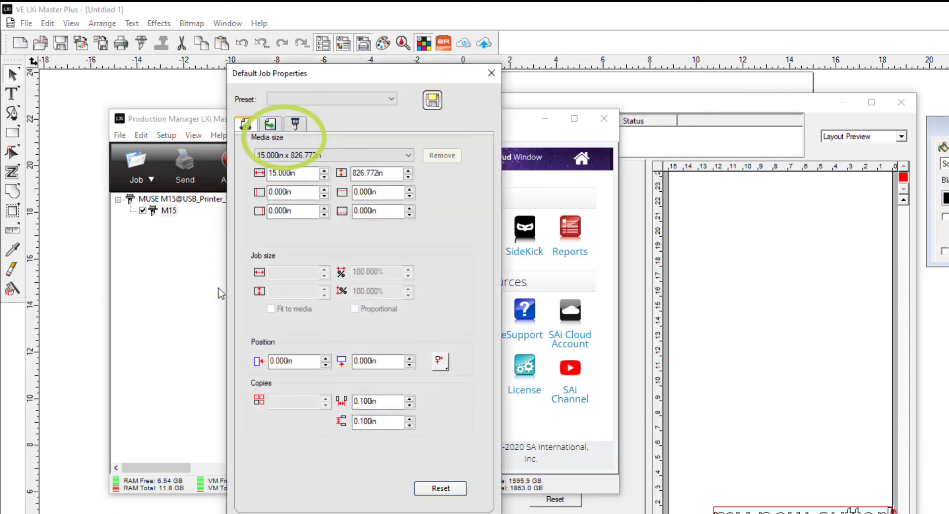
pyautogui.click(271, 126)
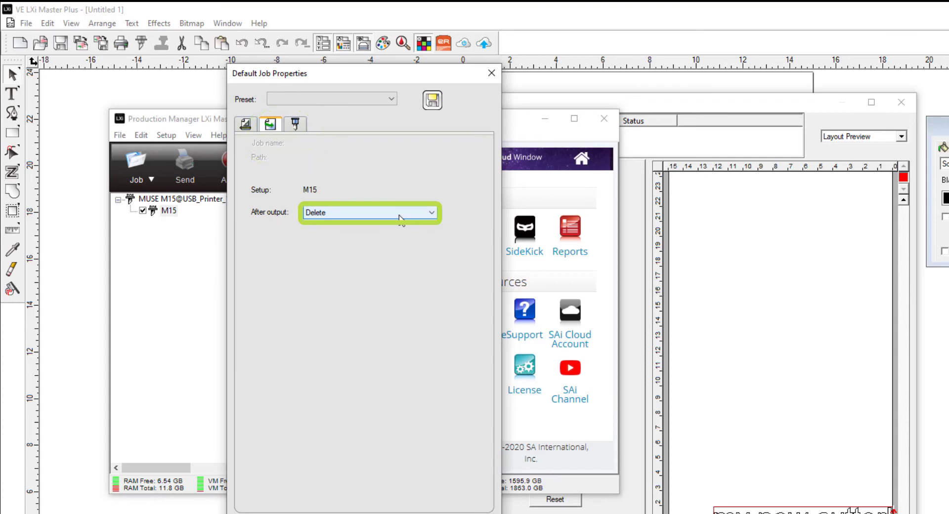
pyautogui.click(431, 212)
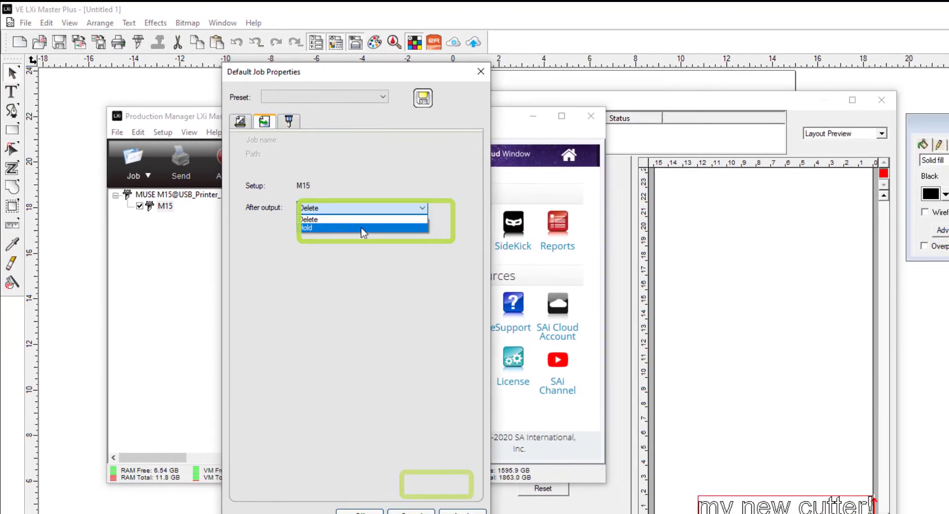
pyautogui.click(361, 228)
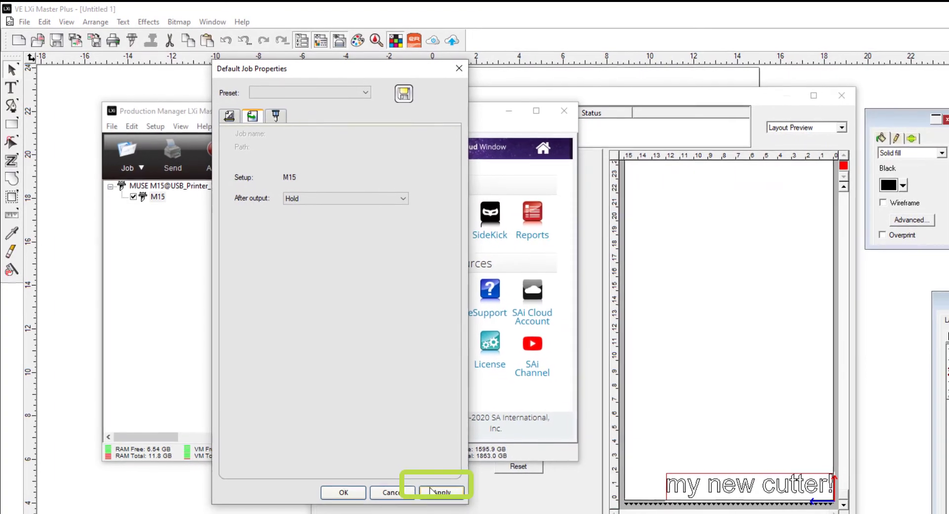
pyautogui.click(352, 490)
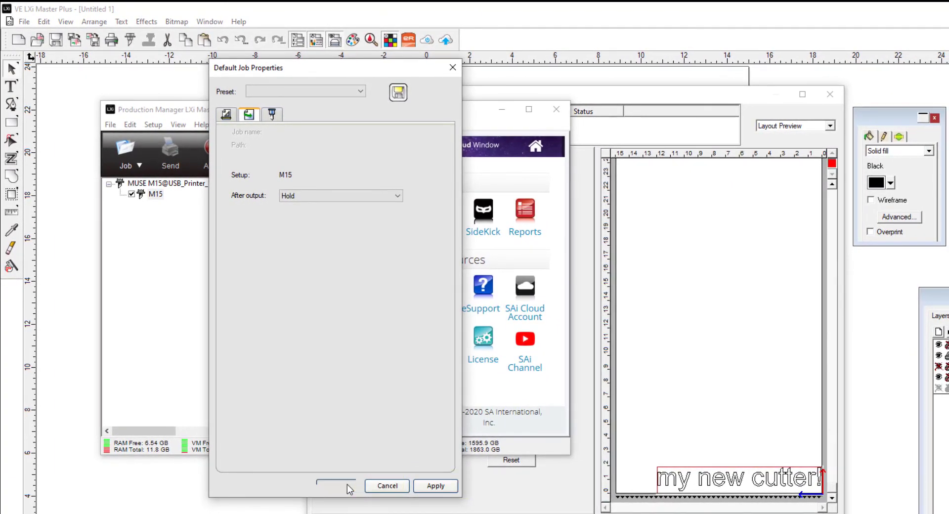
pyautogui.click(433, 487)
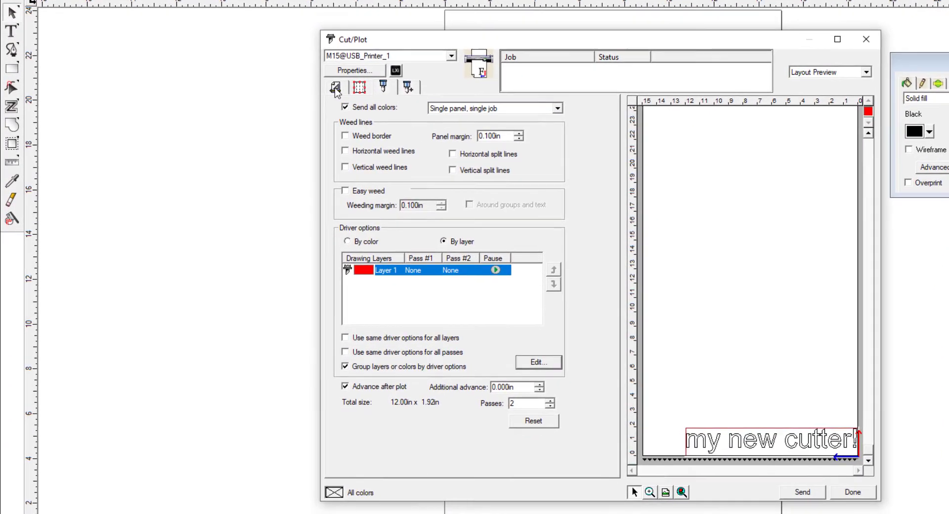
# Show the Cut/Plot Material tab with 15.000 in media, Send now and 1 copy
pyautogui.click(331, 103)
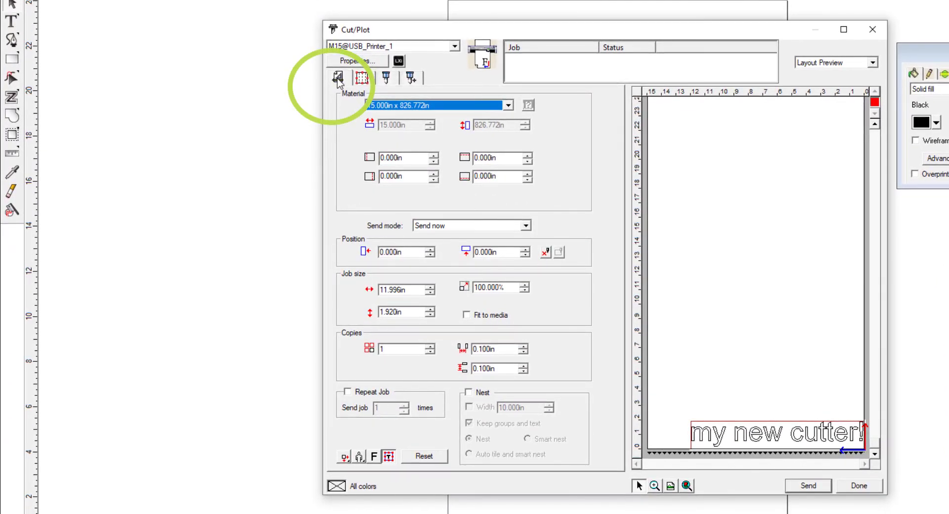